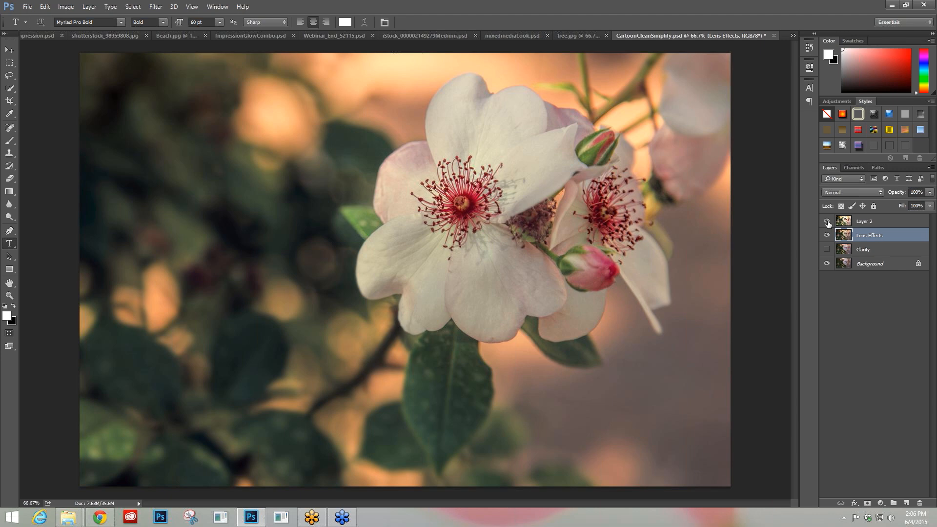
With Layer 2 hidden, duplicate the Lens Effects layer and rename the copy Clean
click(827, 222)
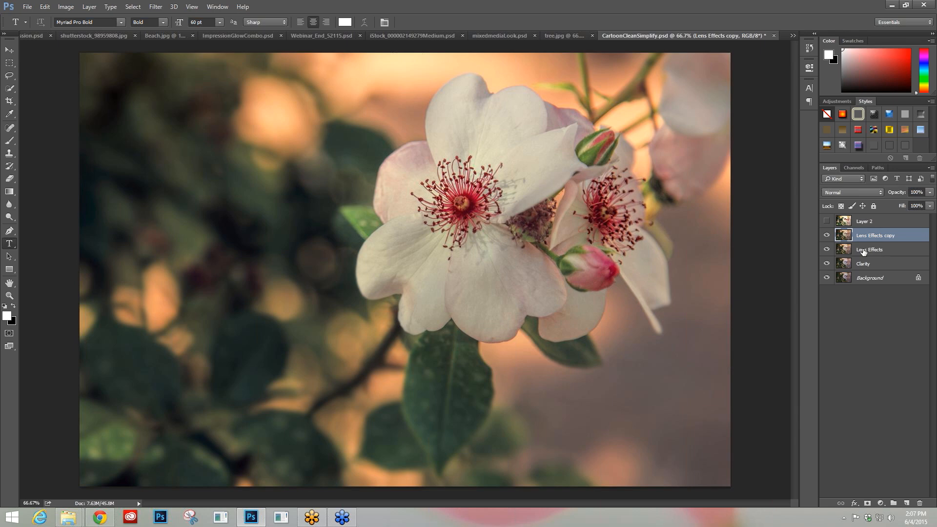
click(863, 251)
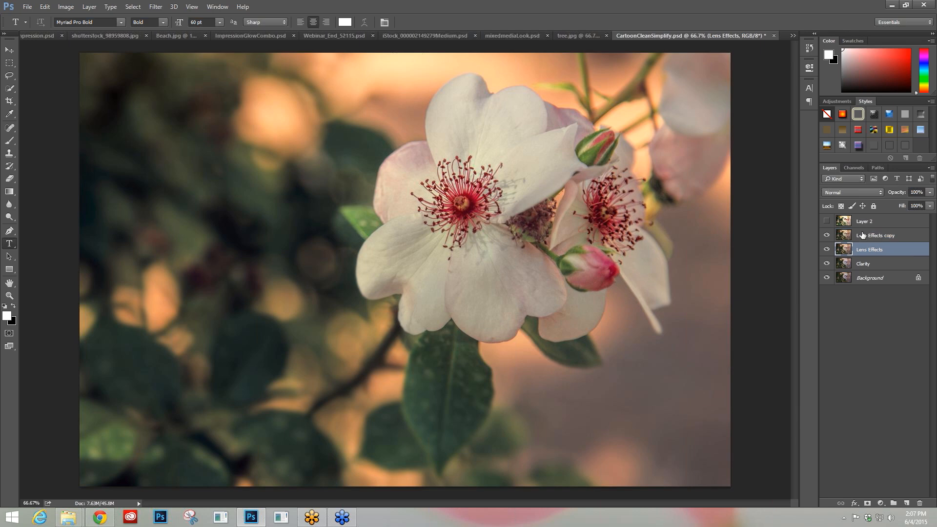
double_click(863, 235)
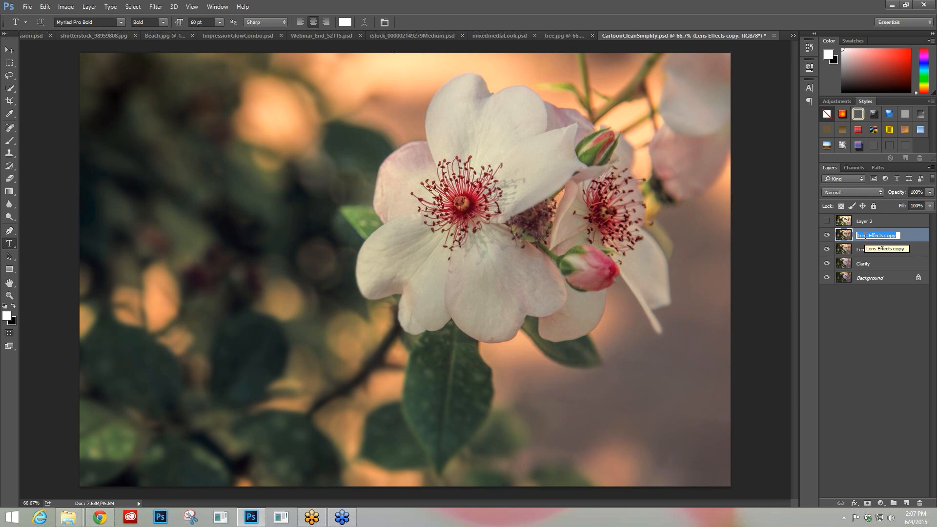
text(Clean)
key(Return)
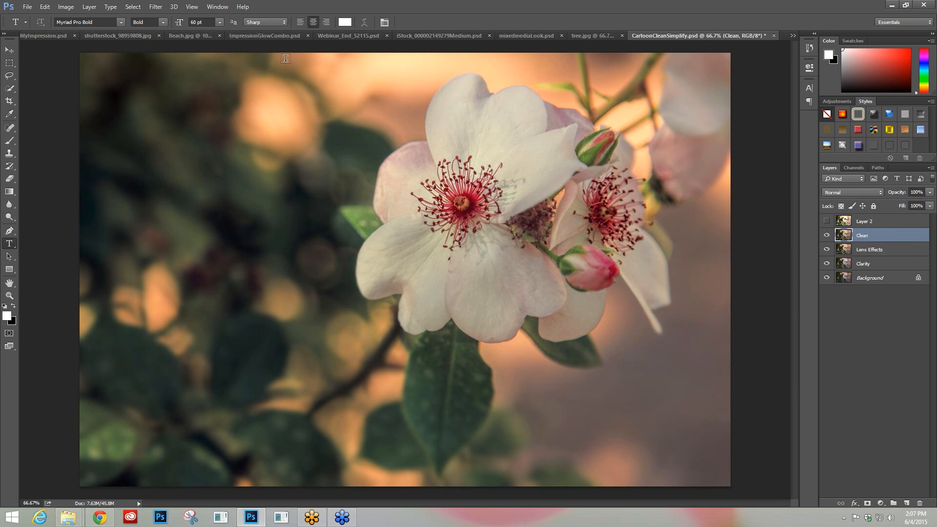
Open the Clean layer in the Topaz Clean 3 filter and try the Vector Effect preset from the Cartoon Collection
click(155, 7)
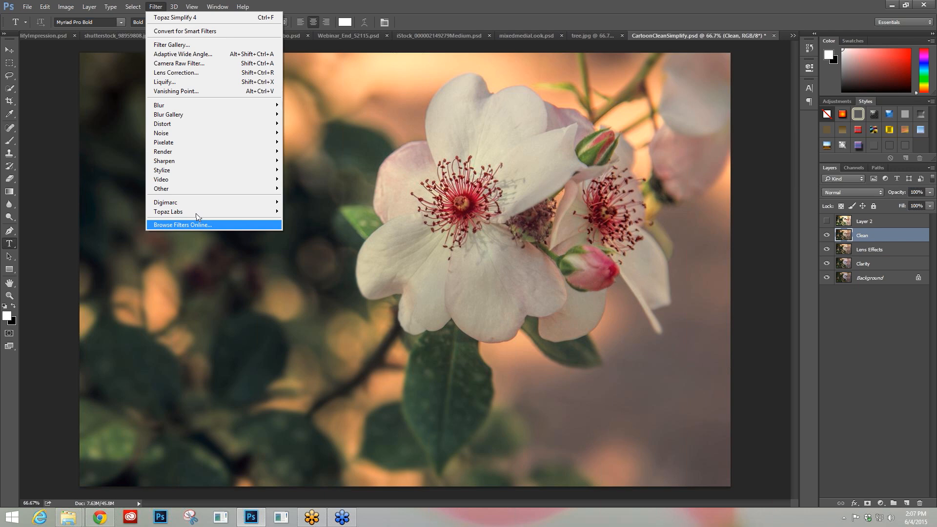
mouse_move(195, 212)
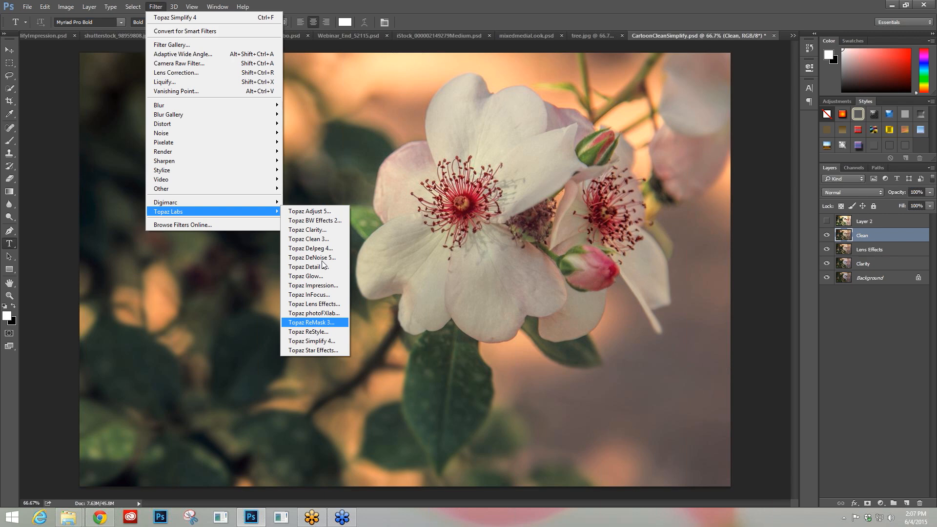
click(318, 240)
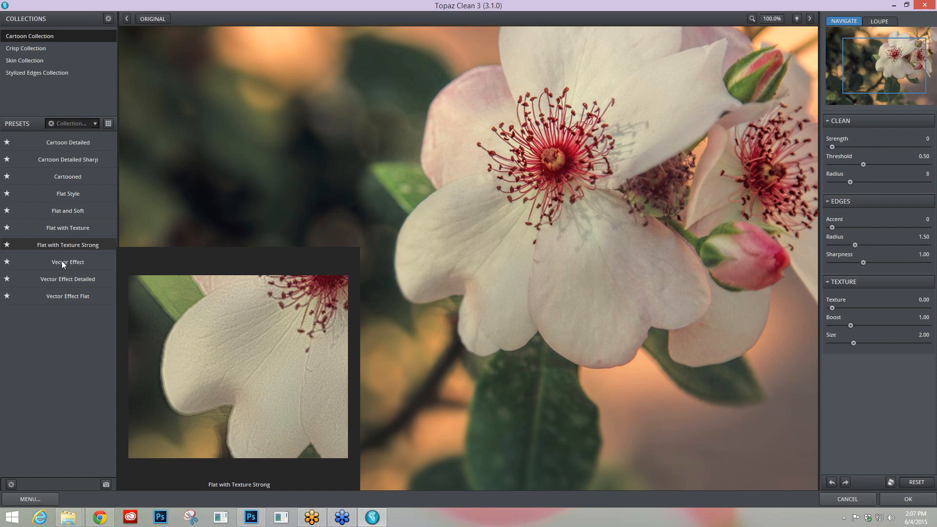
mouse_move(62, 263)
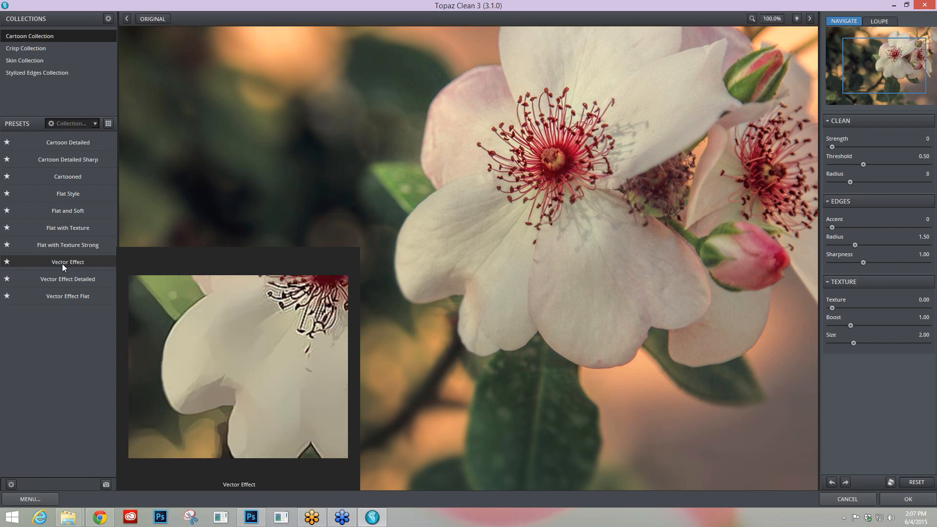
click(62, 263)
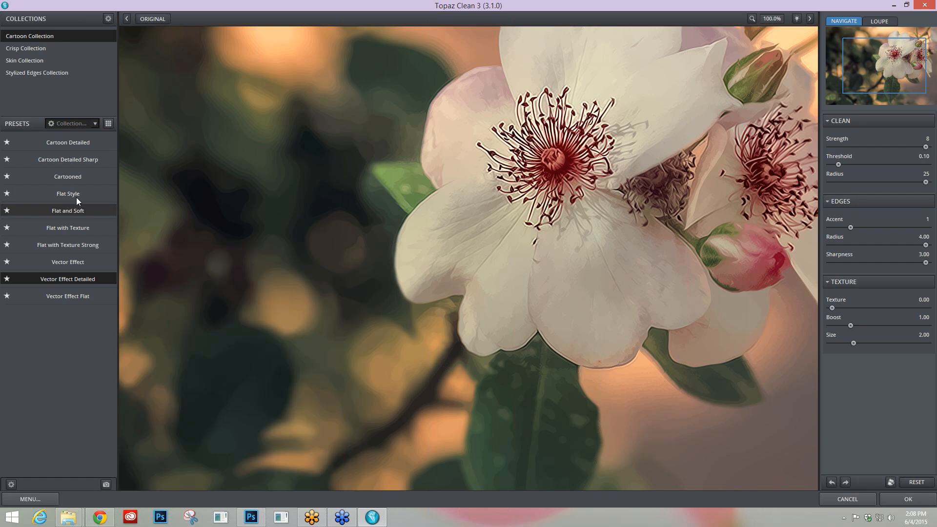
Choose the Flat Style cartoon preset and apply it to the Clean layer
mouse_move(75, 200)
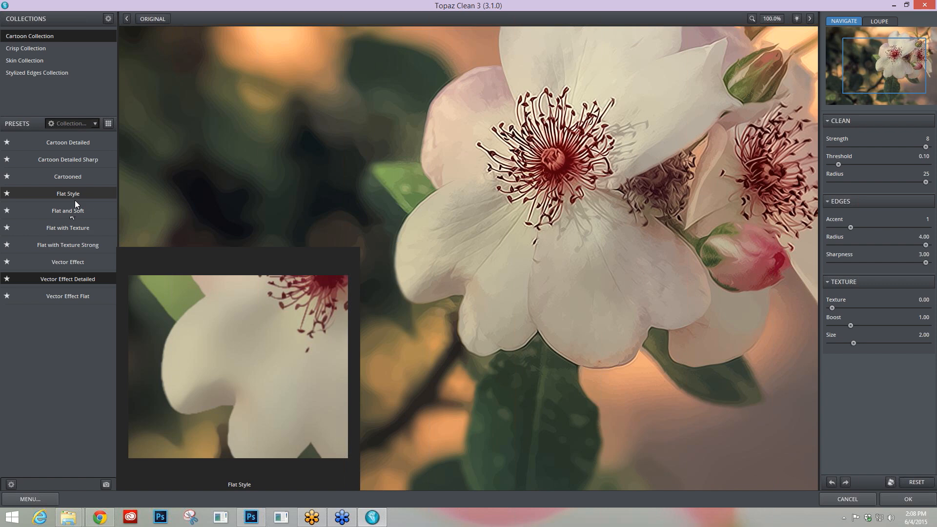
click(74, 193)
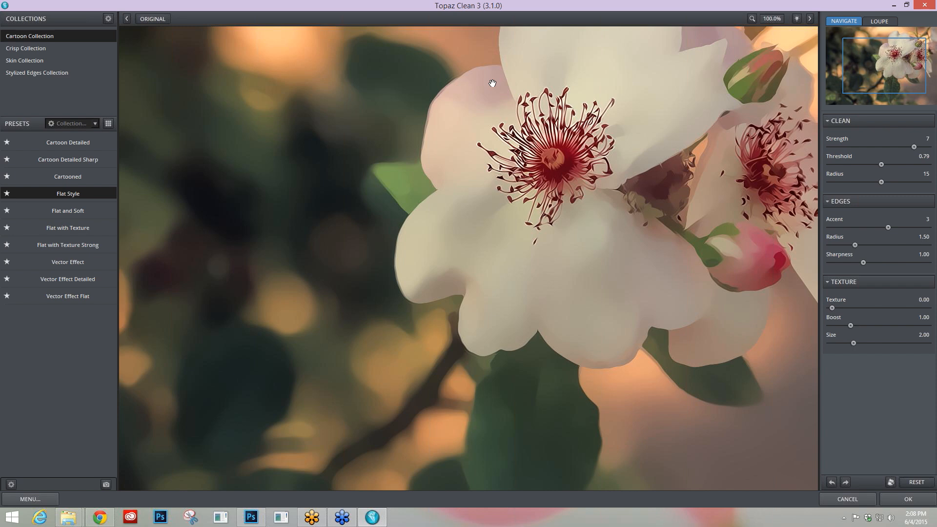
mouse_move(37, 194)
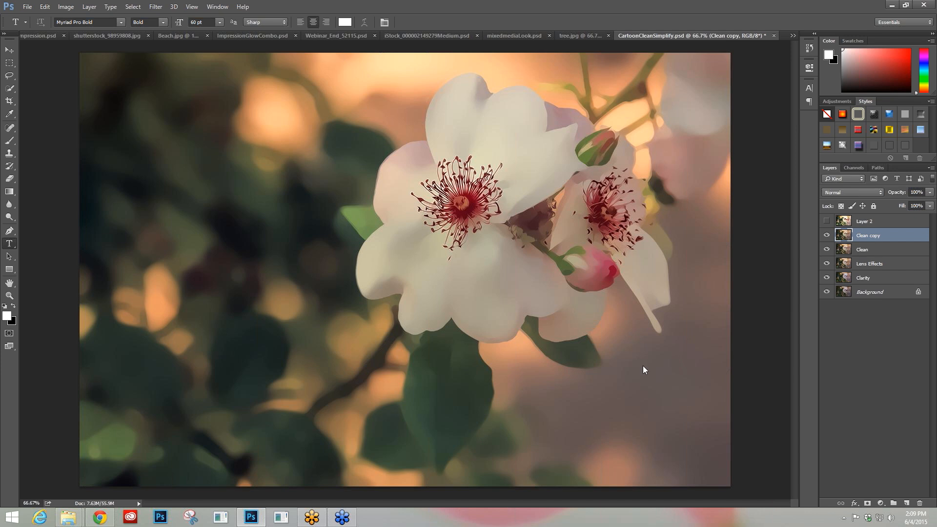
Rename the copy of the Clean layer Simplify and open it in the Topaz Simplify 4 filter
double_click(870, 235)
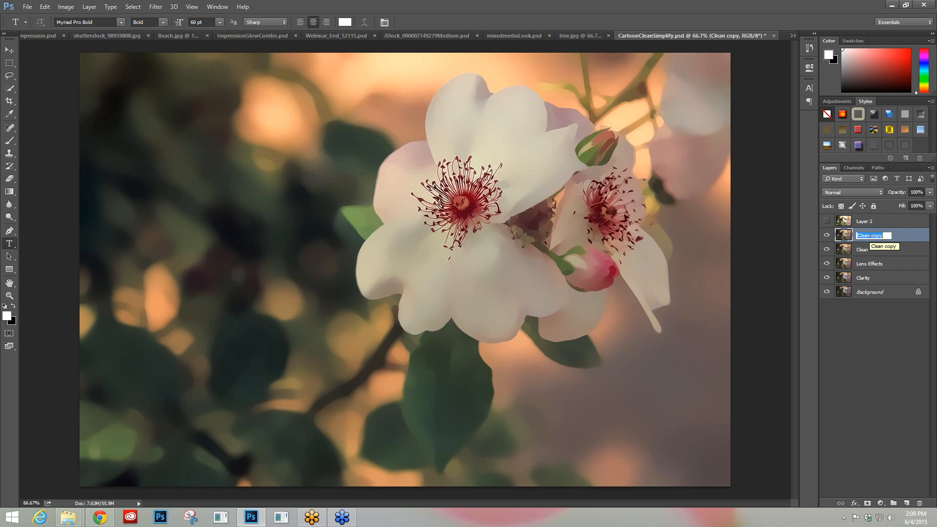
text(Simplify)
click(156, 6)
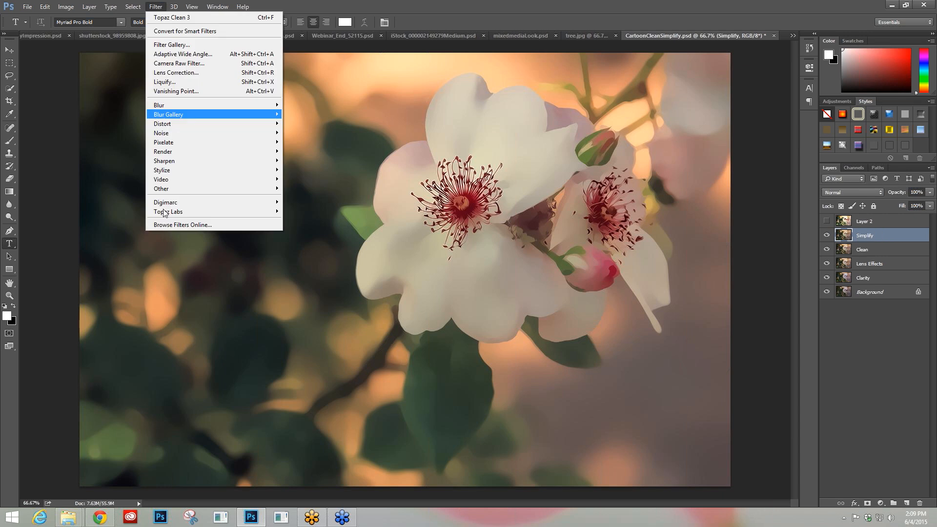
mouse_move(165, 212)
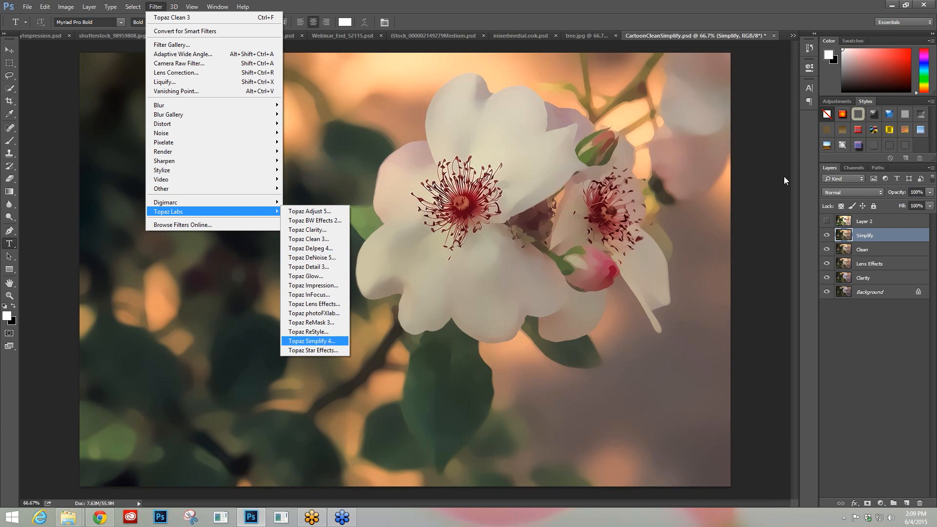
key(Return)
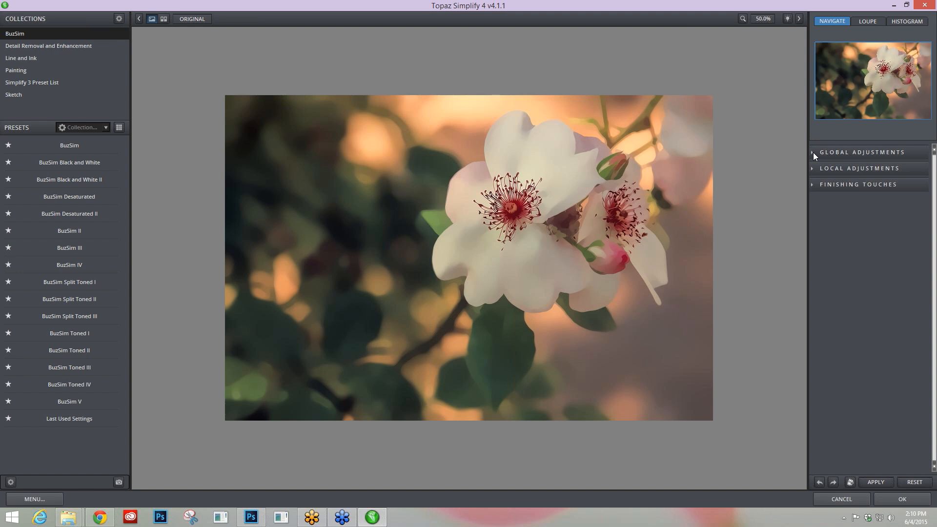
In the global Simplify adjustments, compare Simplify Size values such as 0.18 and 0.00 and settle on a slight amount just above zero
click(813, 152)
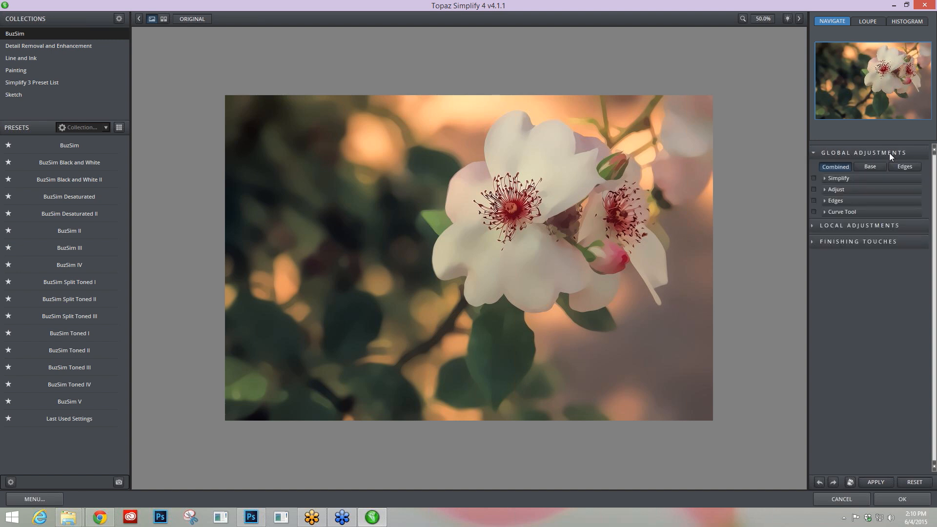
click(826, 181)
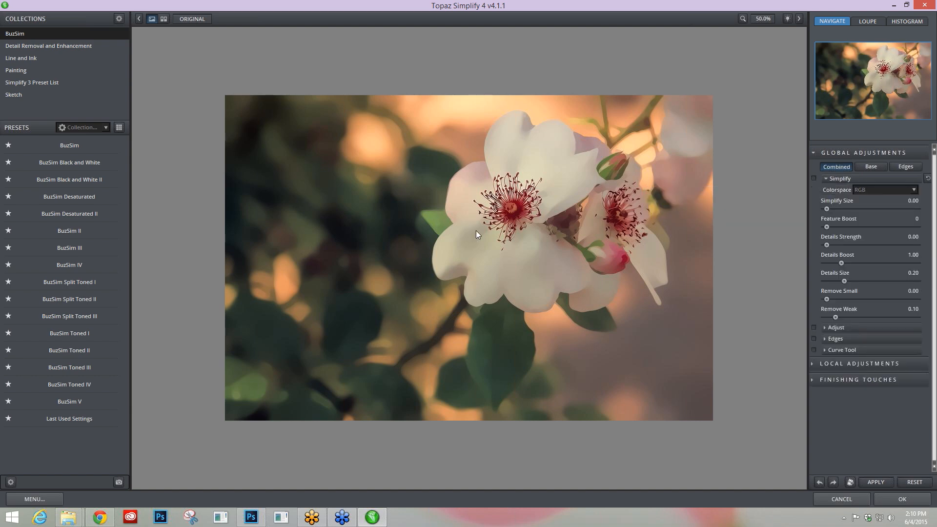
click(533, 230)
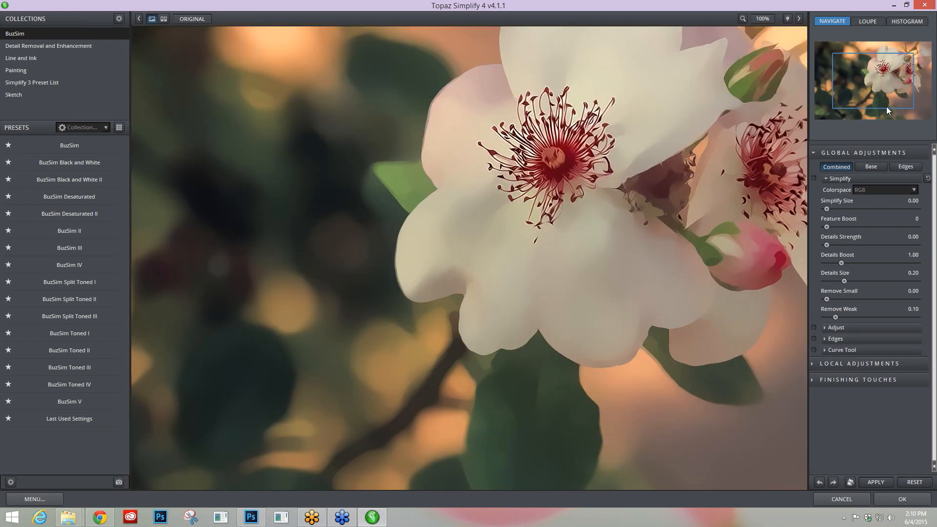
drag(886, 106, 899, 101)
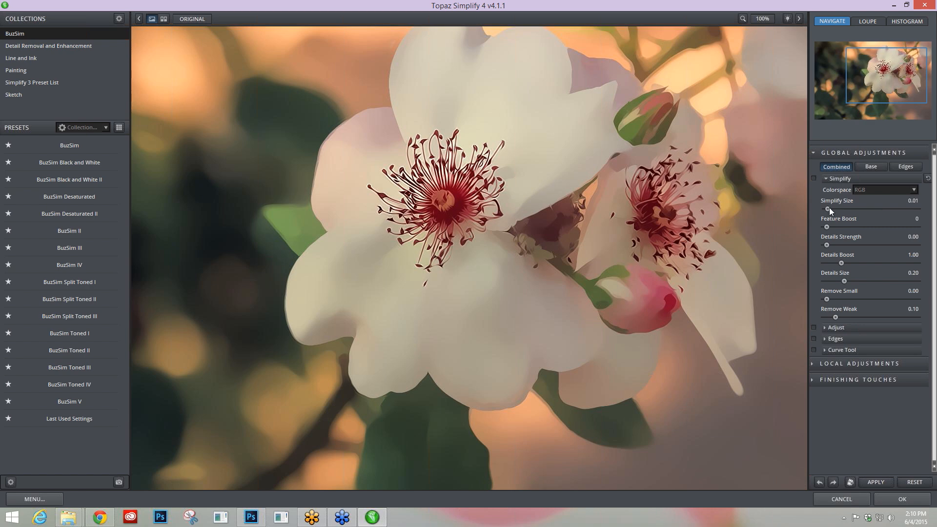
drag(830, 207, 843, 209)
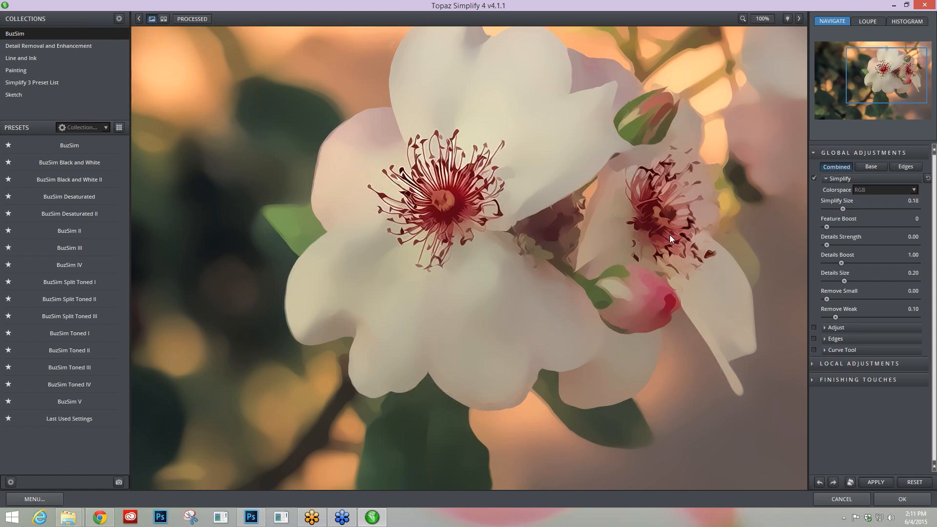
drag(843, 209, 851, 209)
drag(852, 209, 827, 210)
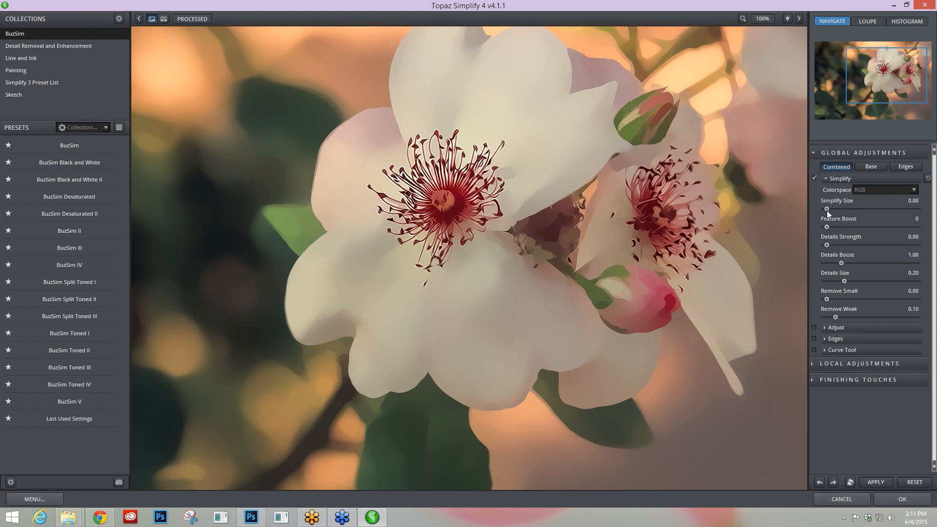
drag(827, 209, 834, 209)
drag(835, 209, 833, 209)
click(826, 179)
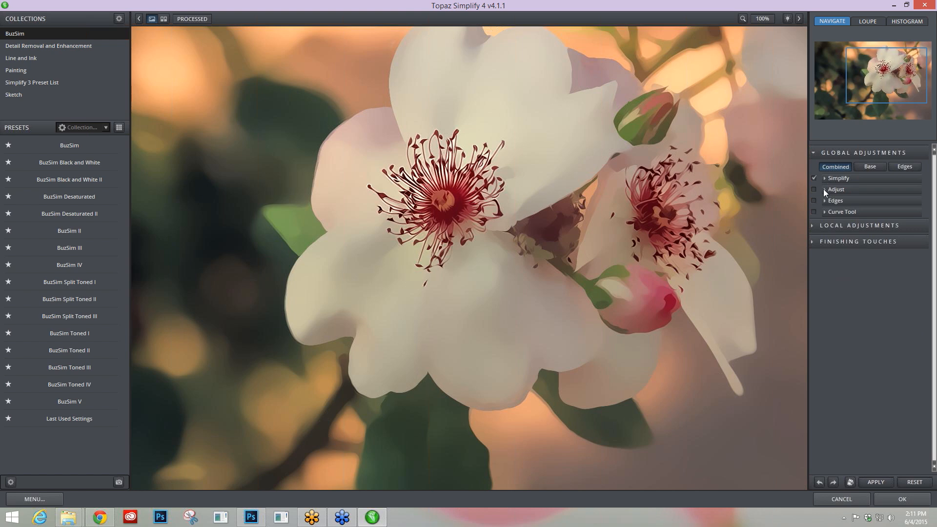
In the global Adjust settings, set Brightness to 0.04, Contrast to 1.16, Saturation to 1.27 and Saturation Boost to 1.26
click(824, 190)
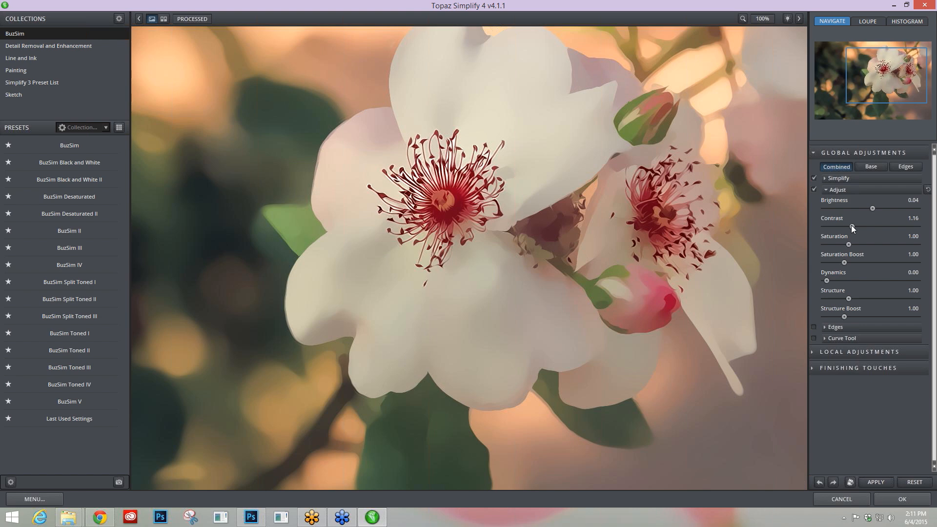
drag(849, 245, 855, 245)
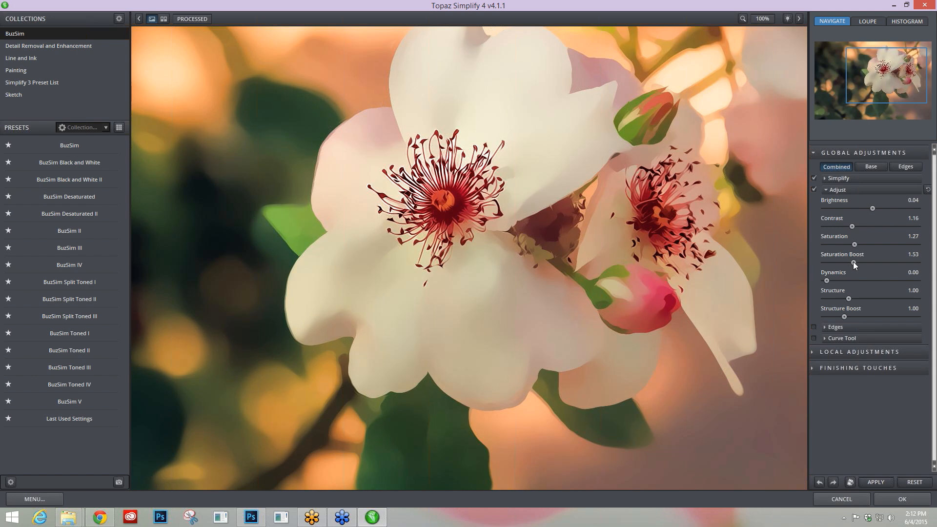
drag(853, 263, 841, 262)
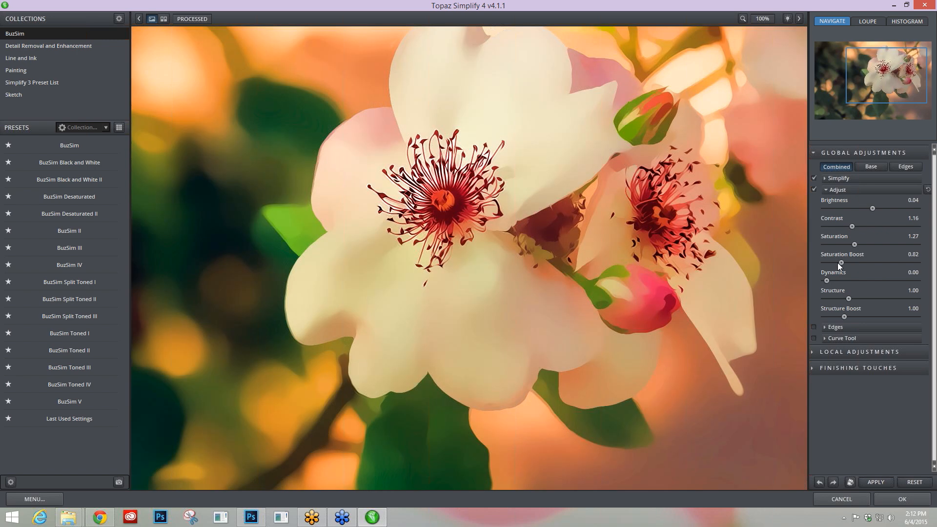
drag(837, 263, 849, 262)
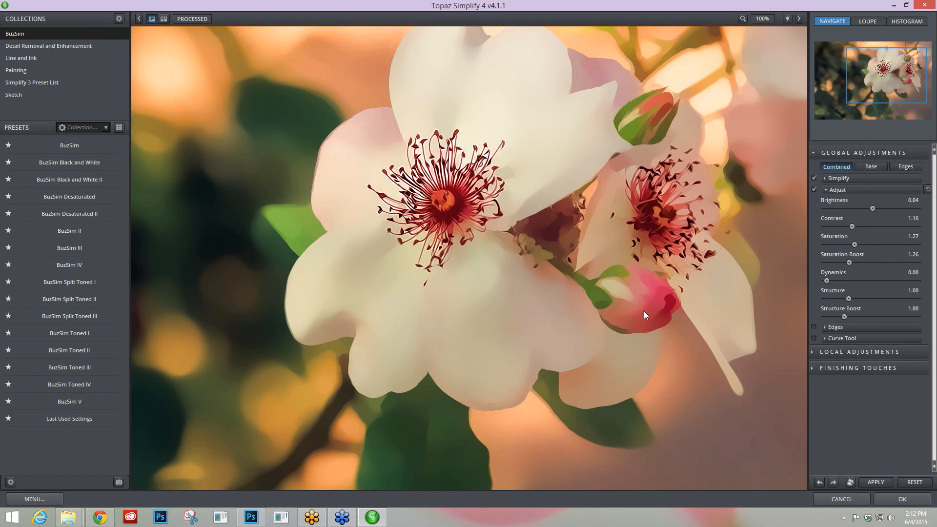
Compare lower and higher Structure Boost values, including 0.58 and 1.46, and set Structure Boost to 0.70
click(838, 318)
drag(838, 317, 833, 316)
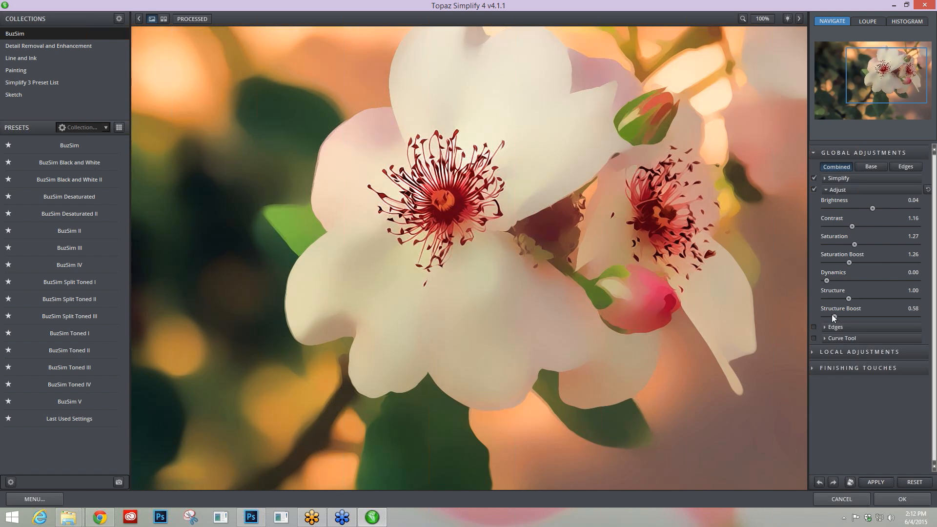
drag(836, 317, 854, 316)
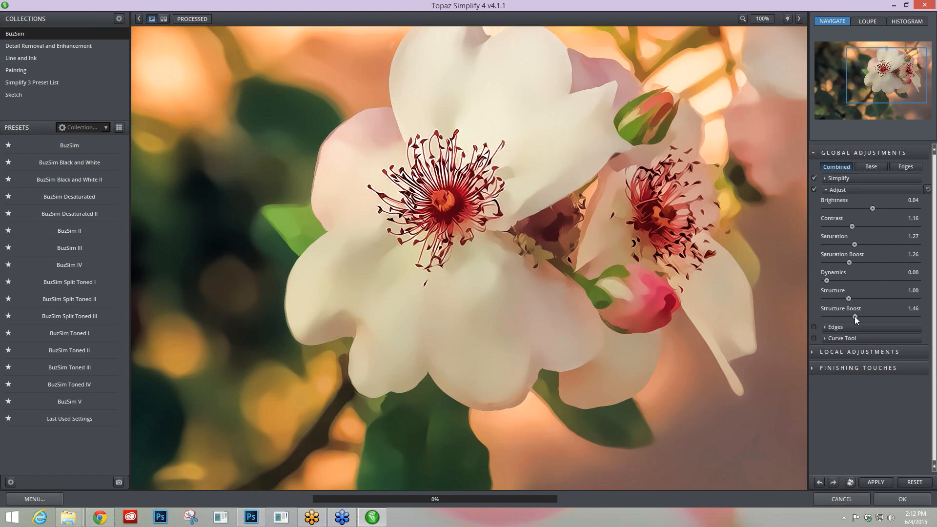
drag(854, 317, 837, 318)
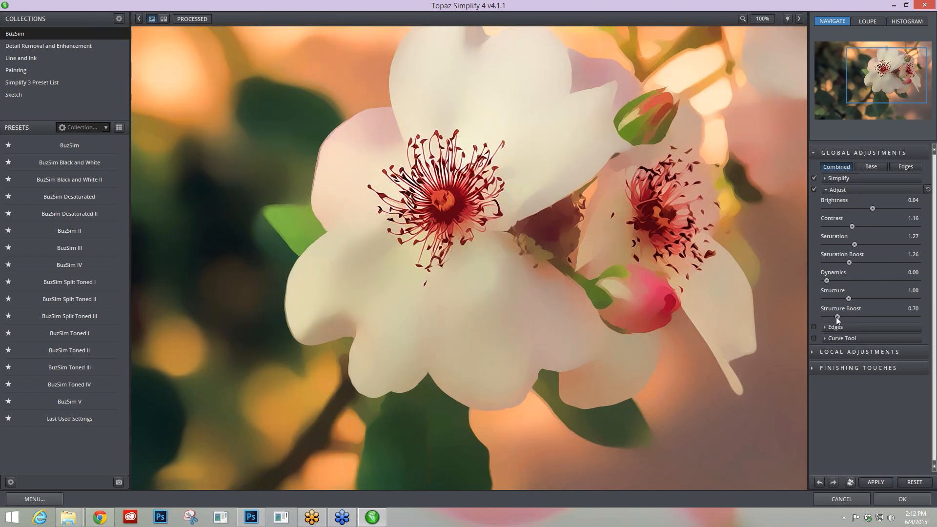
drag(838, 318, 840, 318)
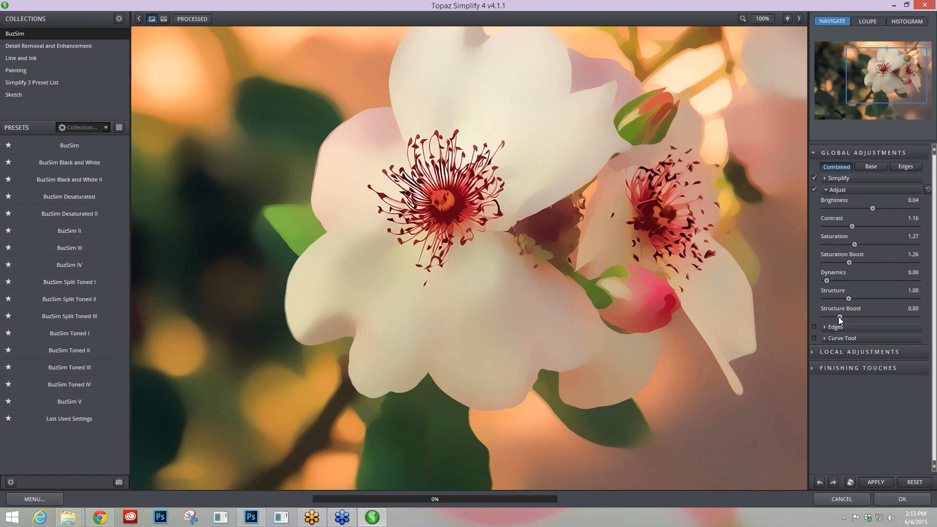
drag(839, 317, 838, 317)
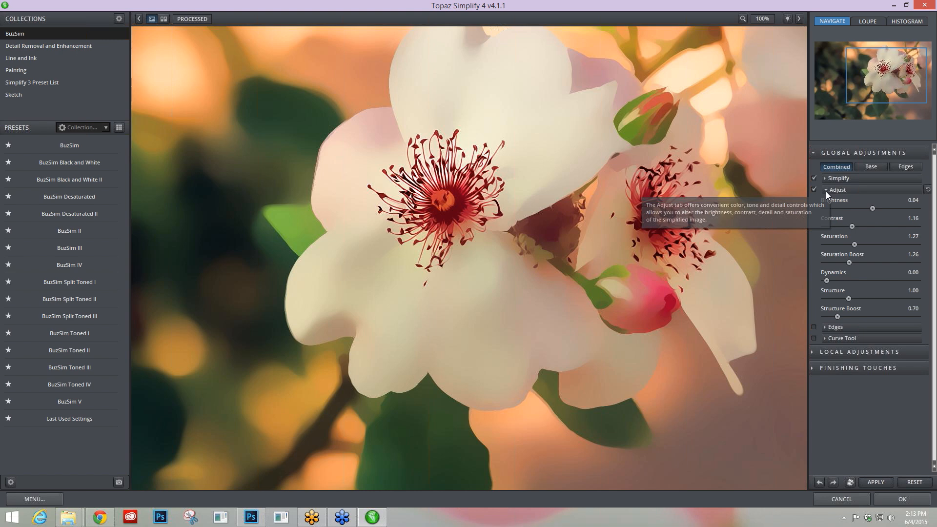
Raise the global Brightness slightly above 0.04 and apply the global adjustments to the image
click(872, 207)
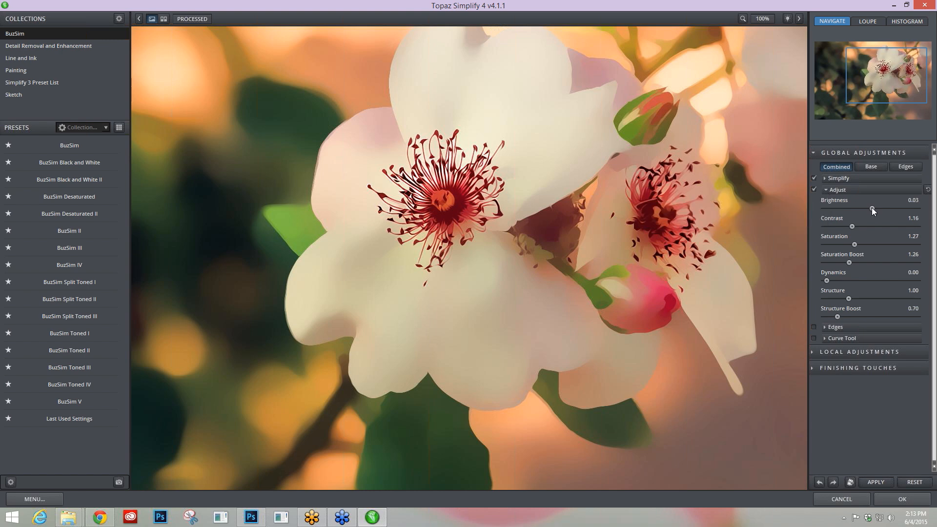
drag(873, 209, 876, 208)
click(827, 189)
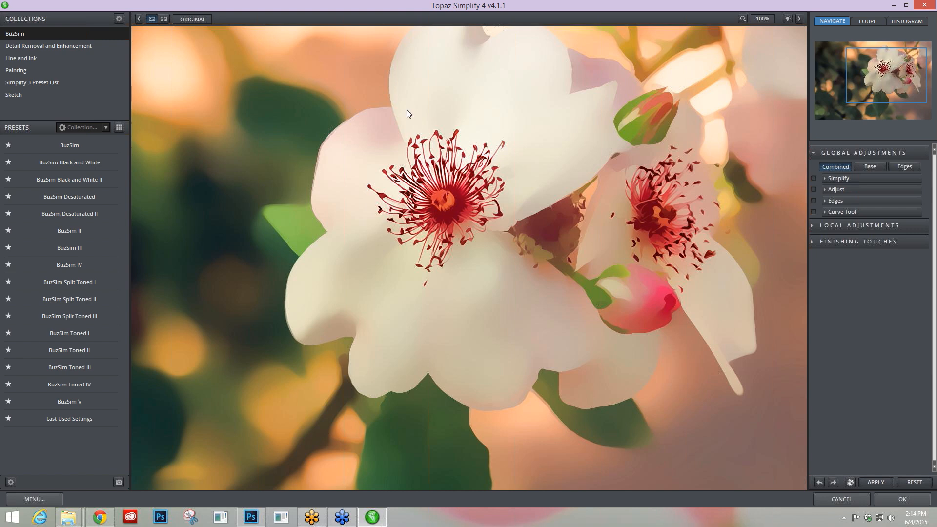
Reset the adjustment settings, preview the Edges component, and return the global adjustments to Combined
click(918, 483)
click(905, 166)
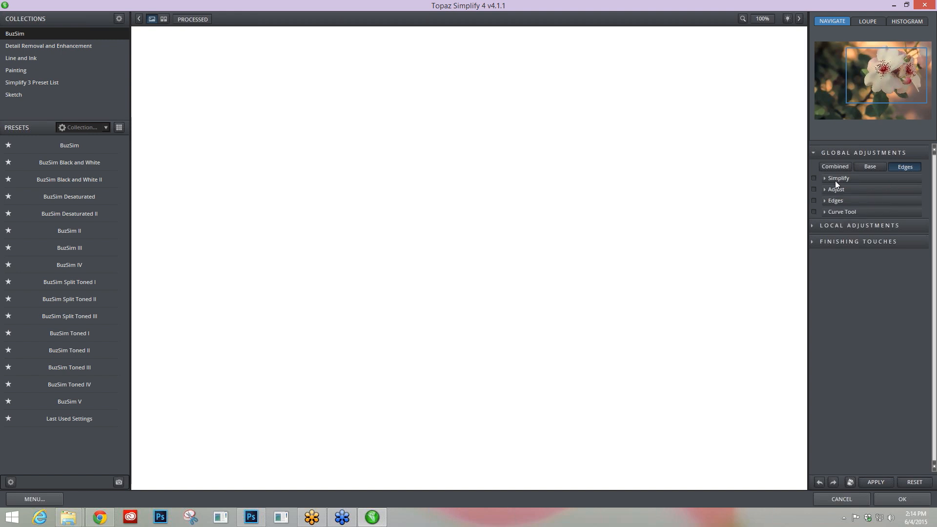
click(837, 168)
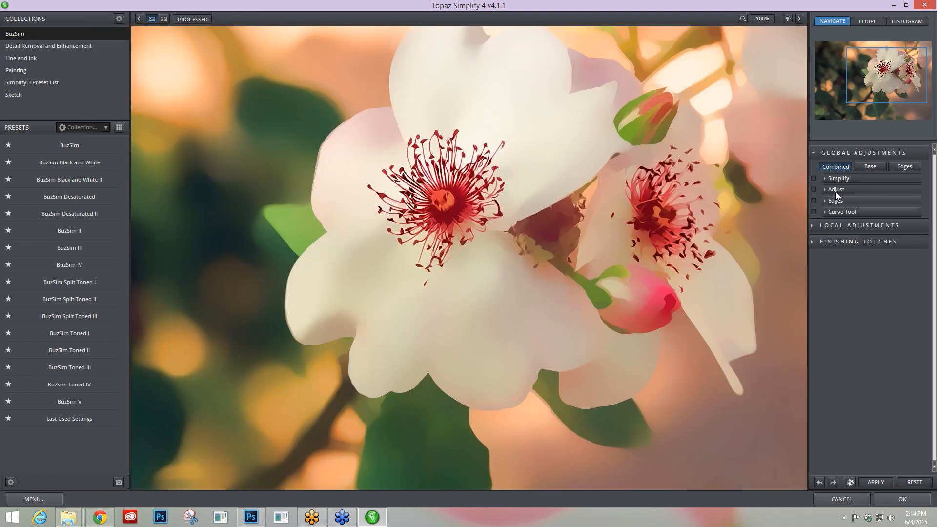
In the global Edges settings, set Simplify Edge, Reduce Weak and Reduce Small to 0.00 and Fatten Edge to 1.58
click(832, 200)
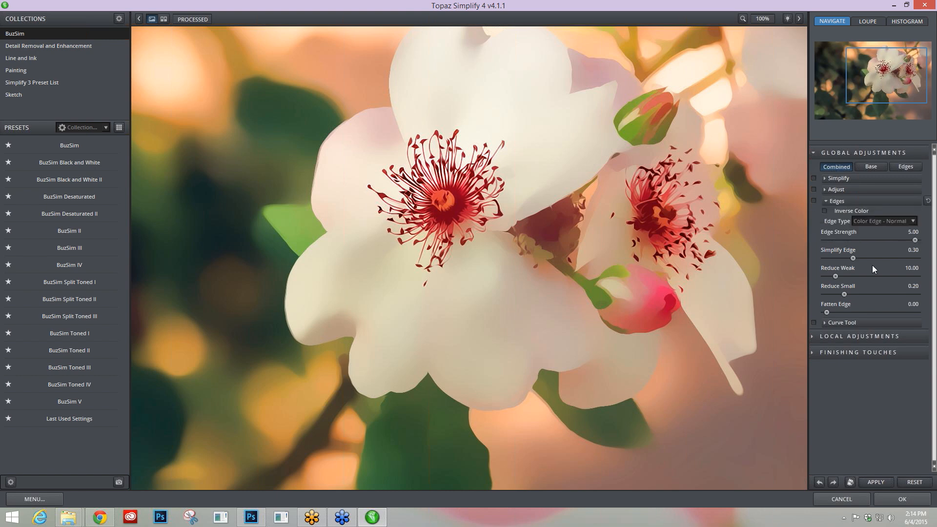
drag(854, 258, 826, 259)
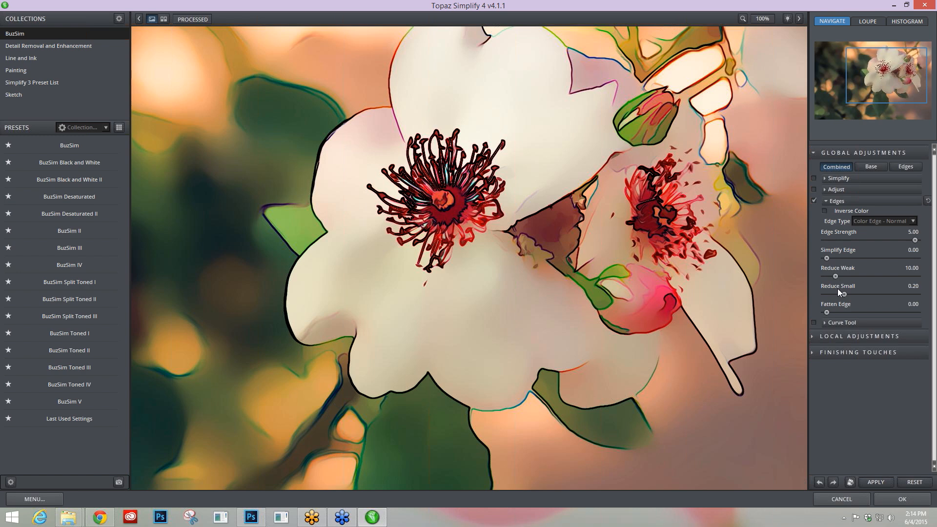
drag(836, 277, 826, 276)
drag(845, 295, 826, 294)
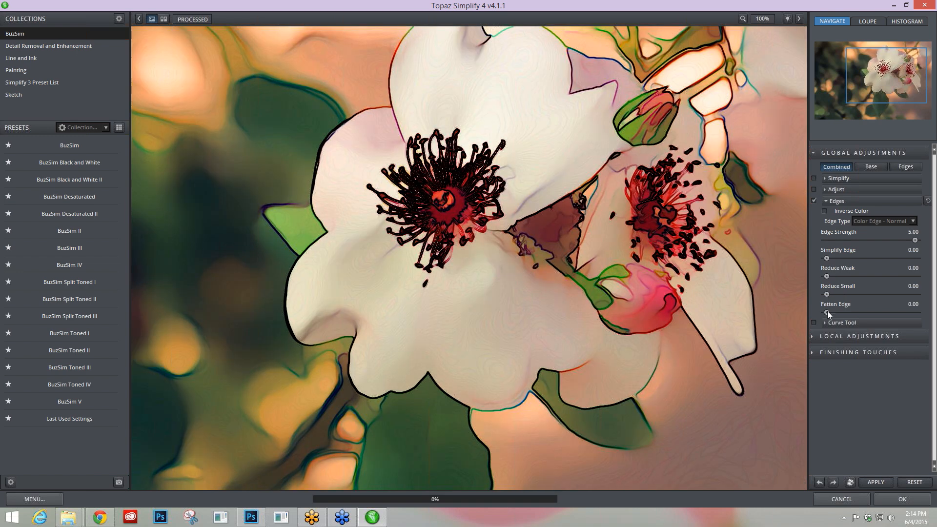
drag(827, 312, 841, 312)
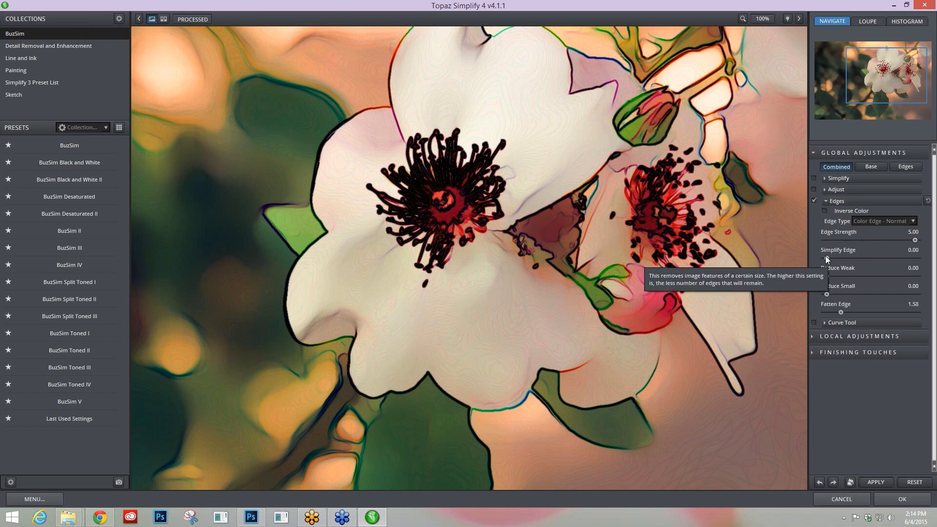
Try a Simplify Edge value of 0.19, return it to 0.00, and set the Edge Type to Mono Edge - Normal
drag(827, 259, 843, 259)
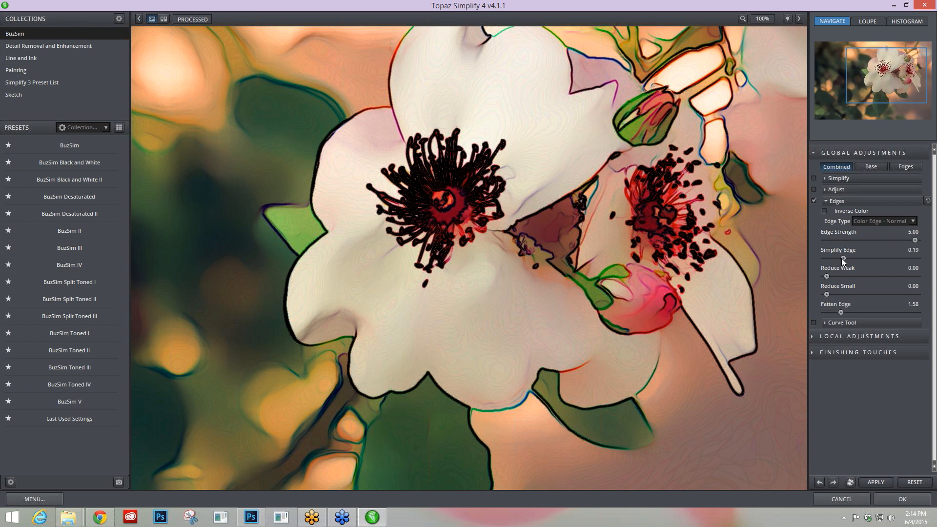
drag(841, 259, 832, 258)
click(912, 222)
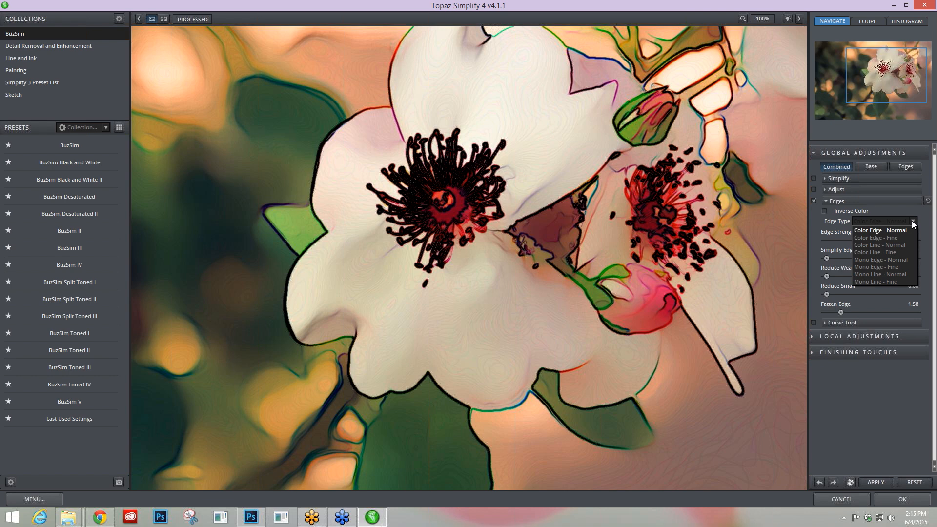
click(900, 257)
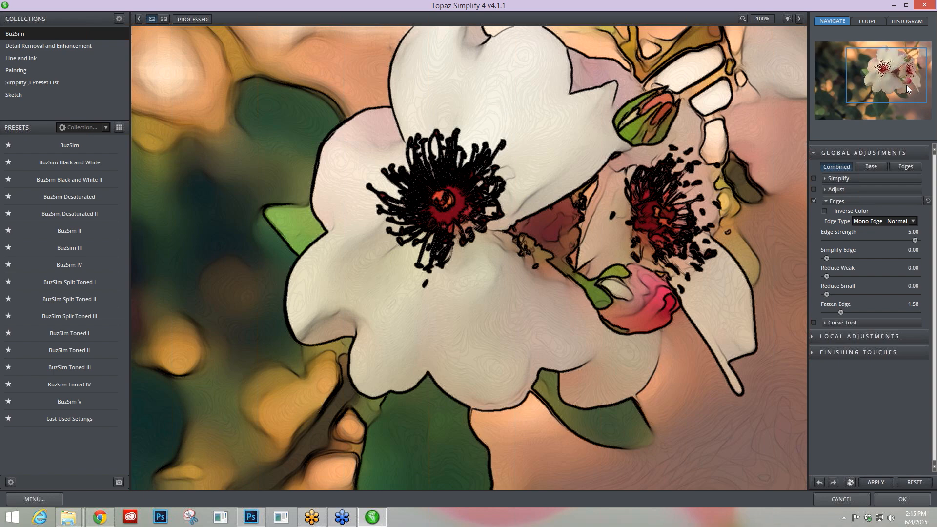
Raise Reduce Weak to 18.03 to clear the faint edge lines from the petals and background
drag(907, 85, 908, 87)
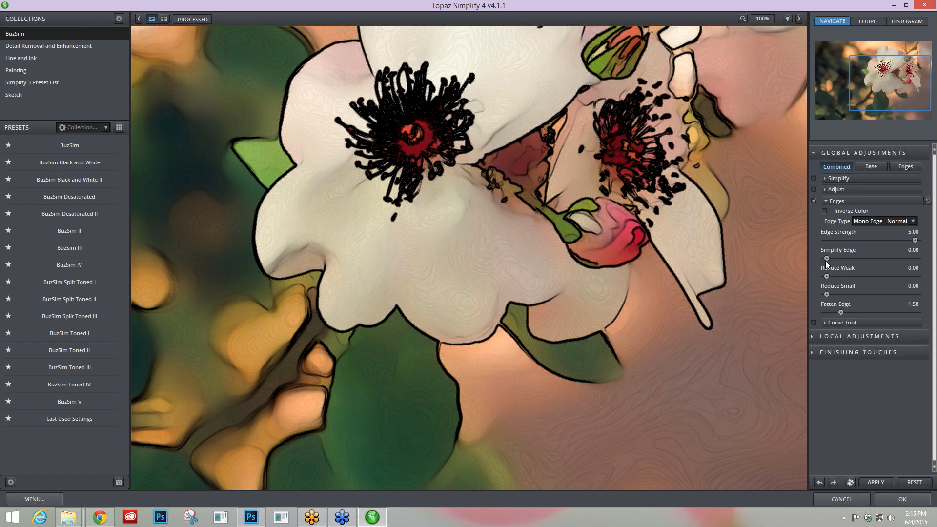
drag(826, 277, 830, 276)
drag(832, 276, 842, 276)
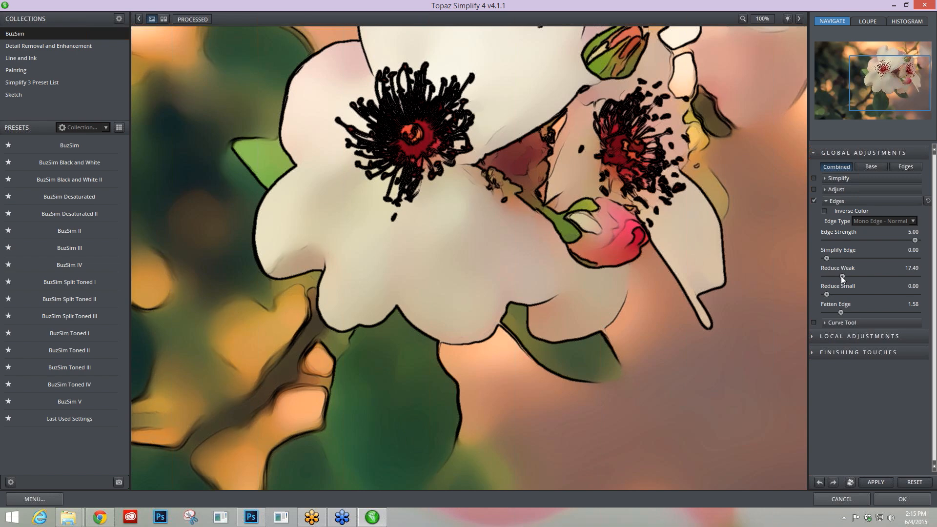
drag(841, 277, 839, 276)
drag(840, 276, 843, 276)
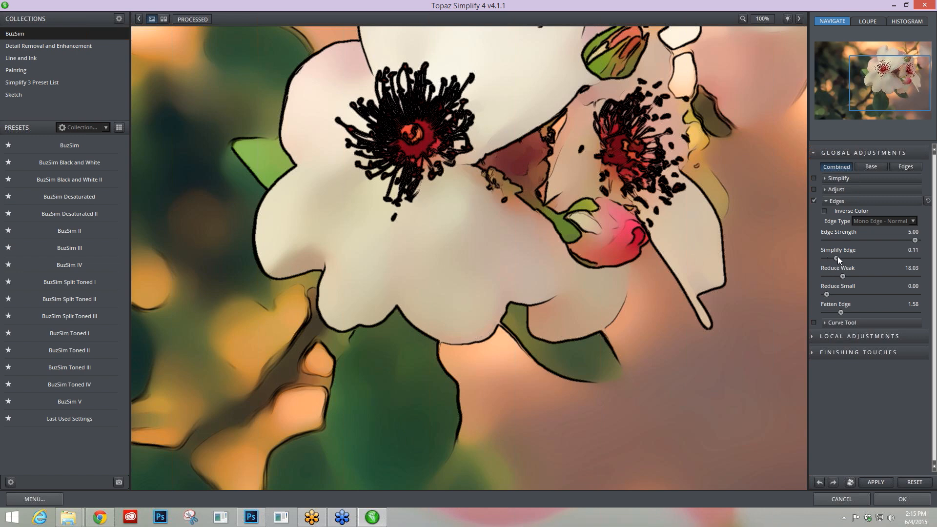
Compare Simplify Edge values such as 0.46, 0.37 and 0.42, and set Simplify Edge to 0.31
drag(837, 259, 854, 261)
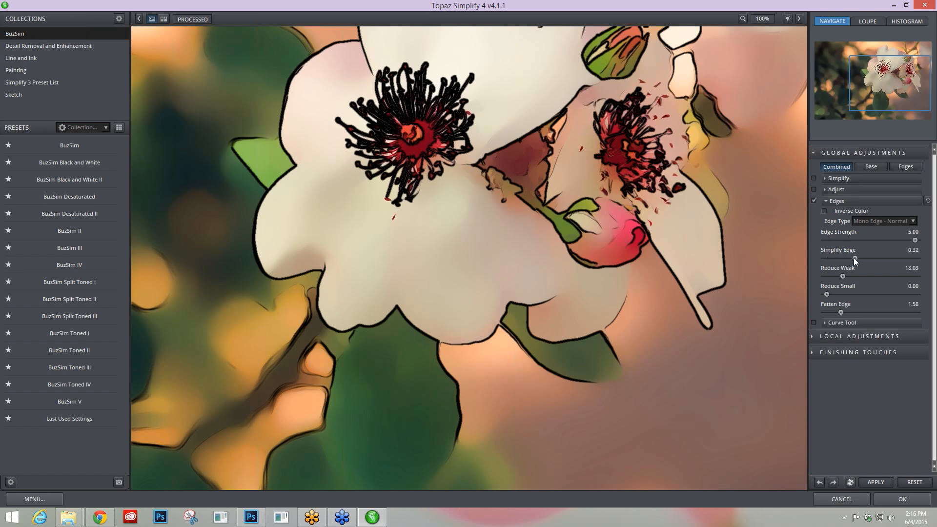
drag(855, 260, 868, 261)
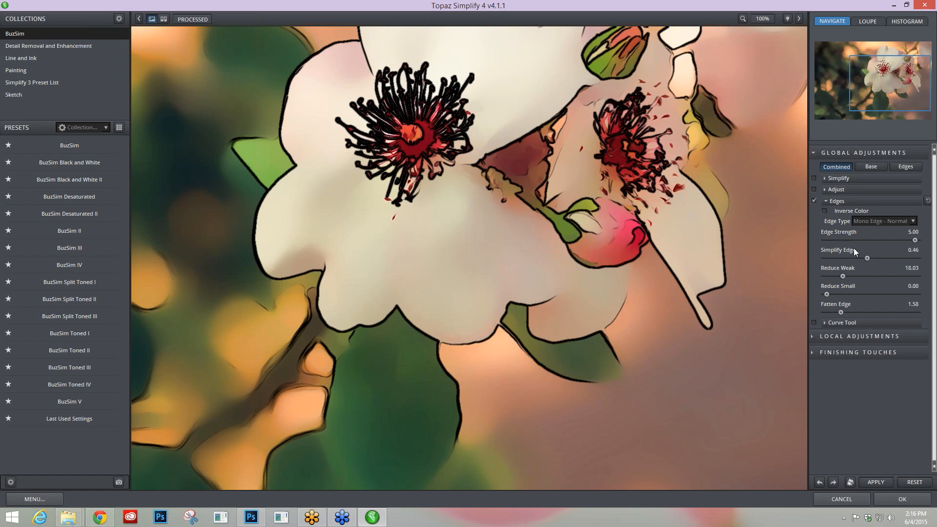
click(859, 258)
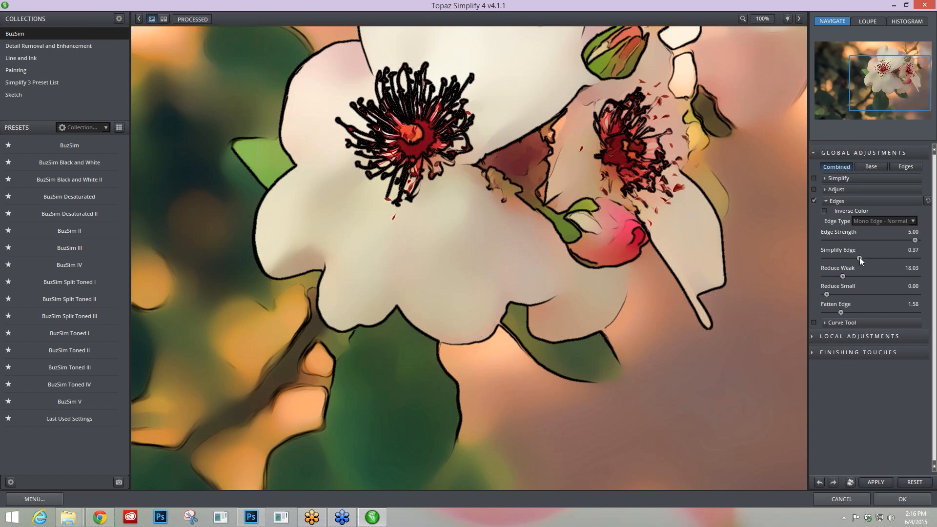
click(859, 258)
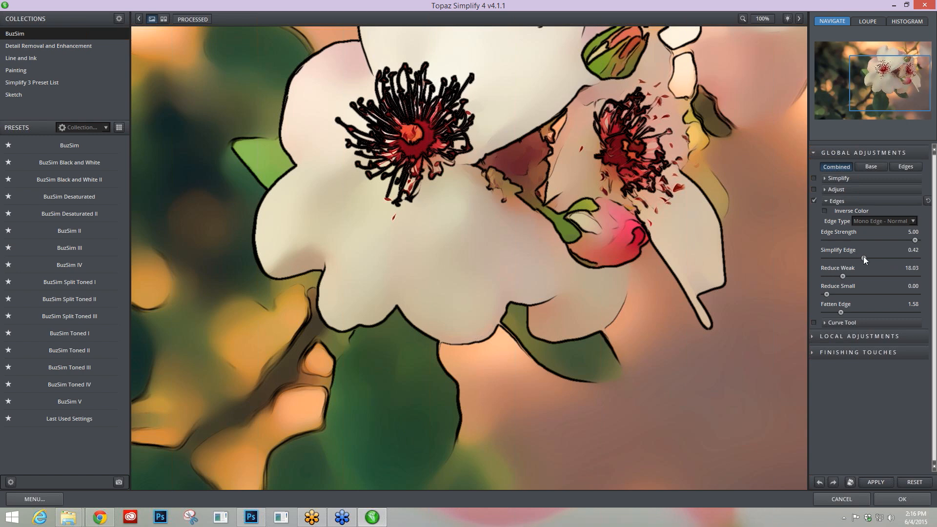
drag(864, 258, 855, 258)
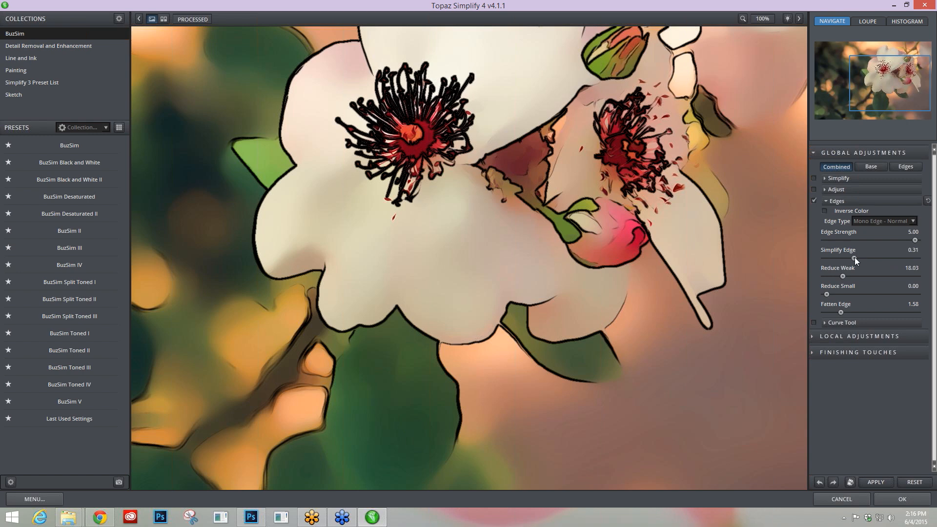
Set Reduce Small to 0.24 and thin the outlines by lowering Fatten Edge to just under 0.87
click(839, 293)
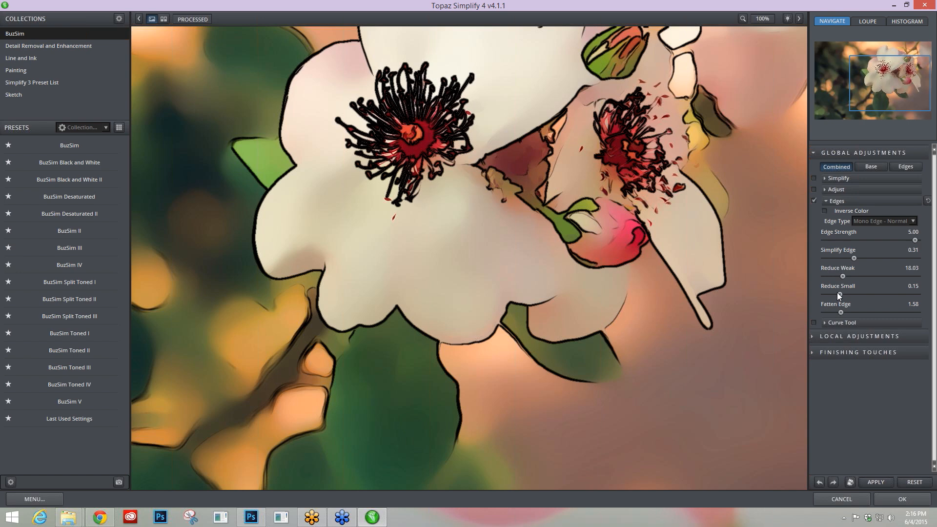
drag(839, 295, 848, 295)
drag(840, 312, 835, 313)
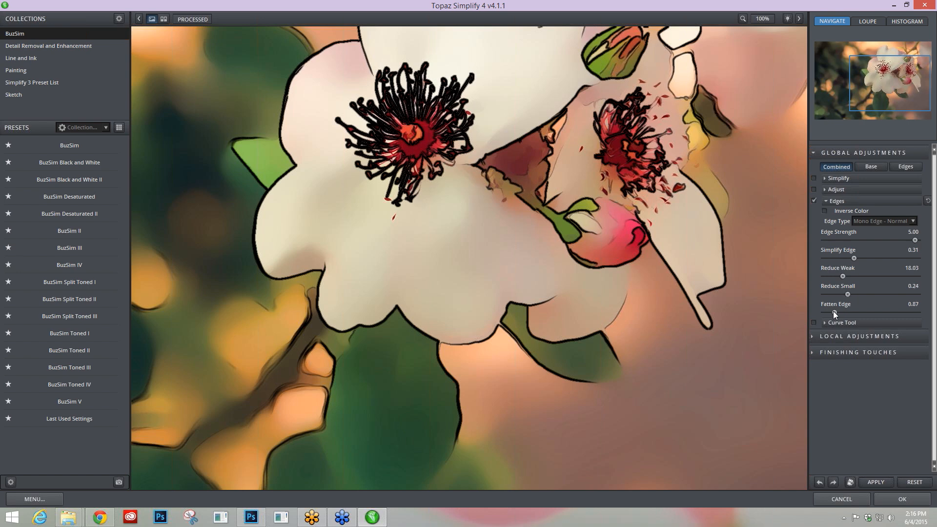
drag(833, 311, 832, 312)
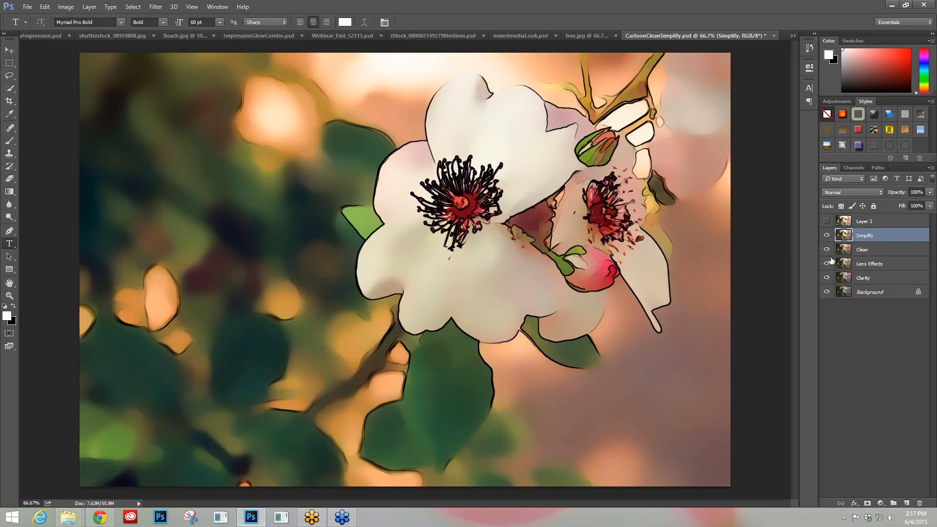
In Photoshop, toggle the visibility of the Simplify and Clean layers to compare the photo with and without each filter
click(827, 236)
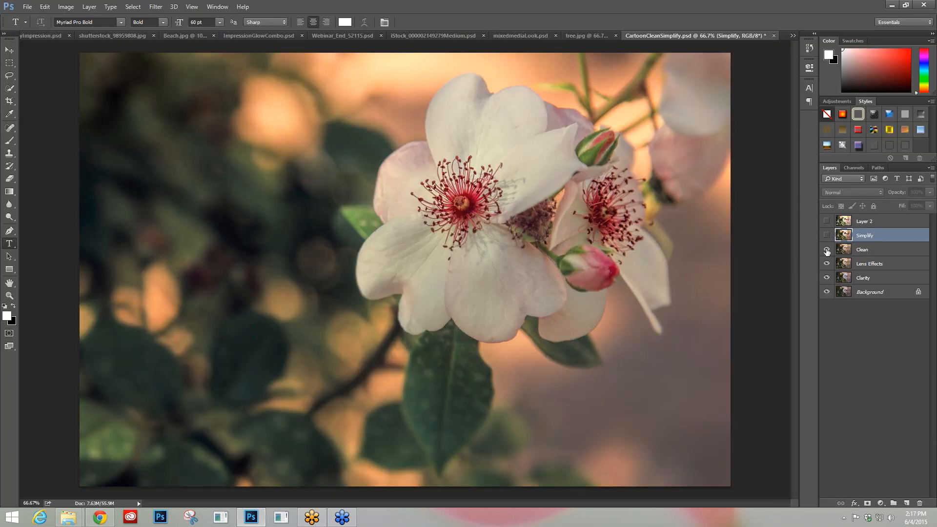
click(827, 250)
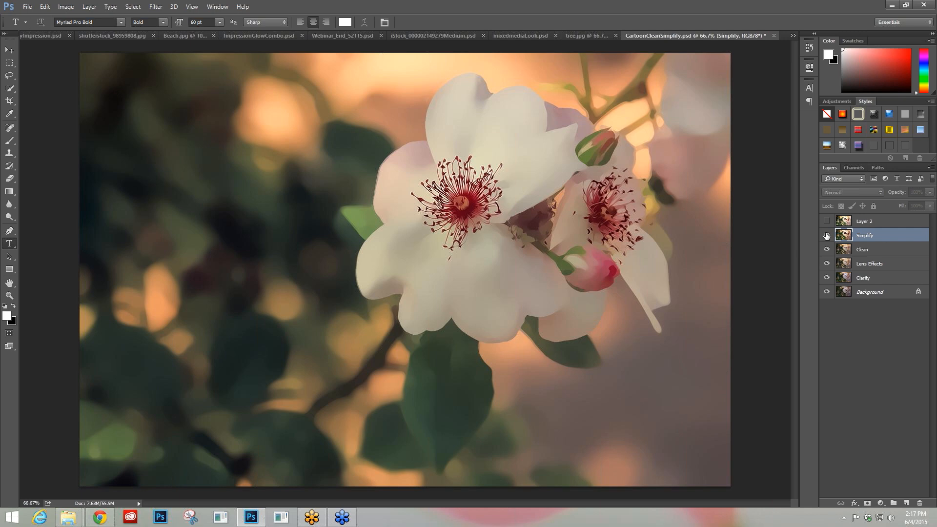
click(827, 236)
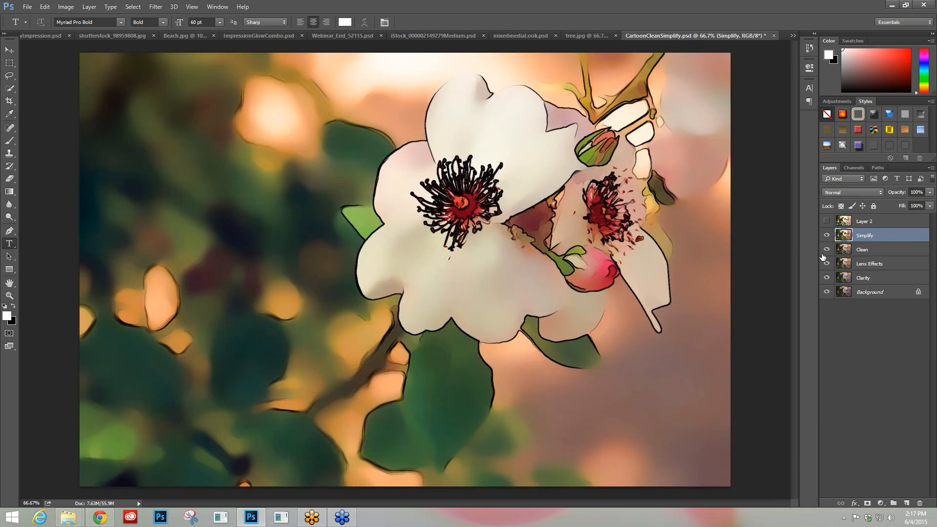